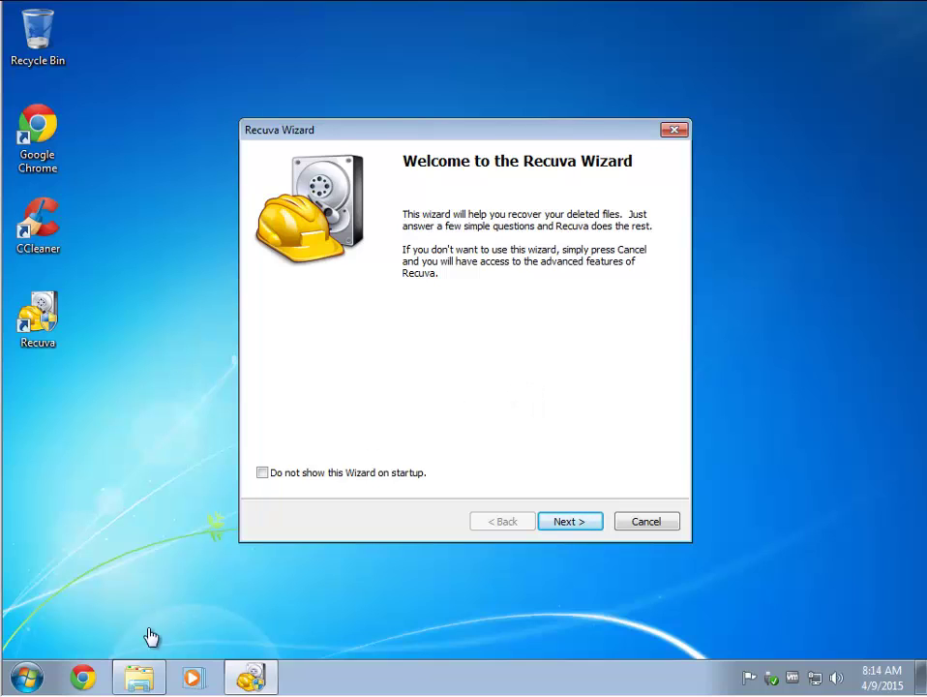
From Explorer's context menu, scan My Pictures and then the Recycle Bin for deleted files
{"action": "left_click", "coordinate": [133, 677]}
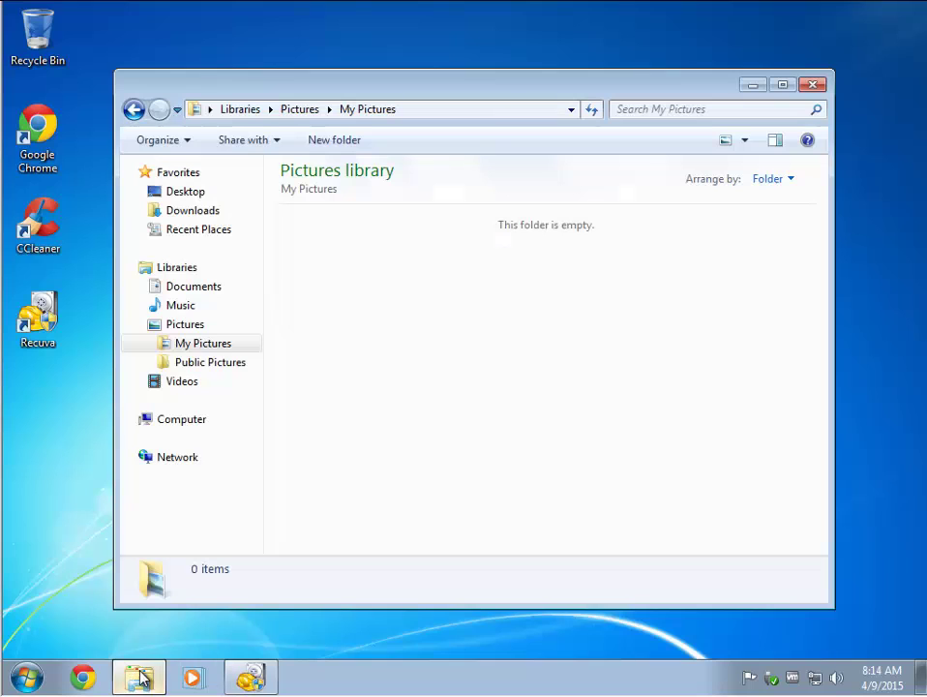
{"action": "right_click", "coordinate": [193, 350]}
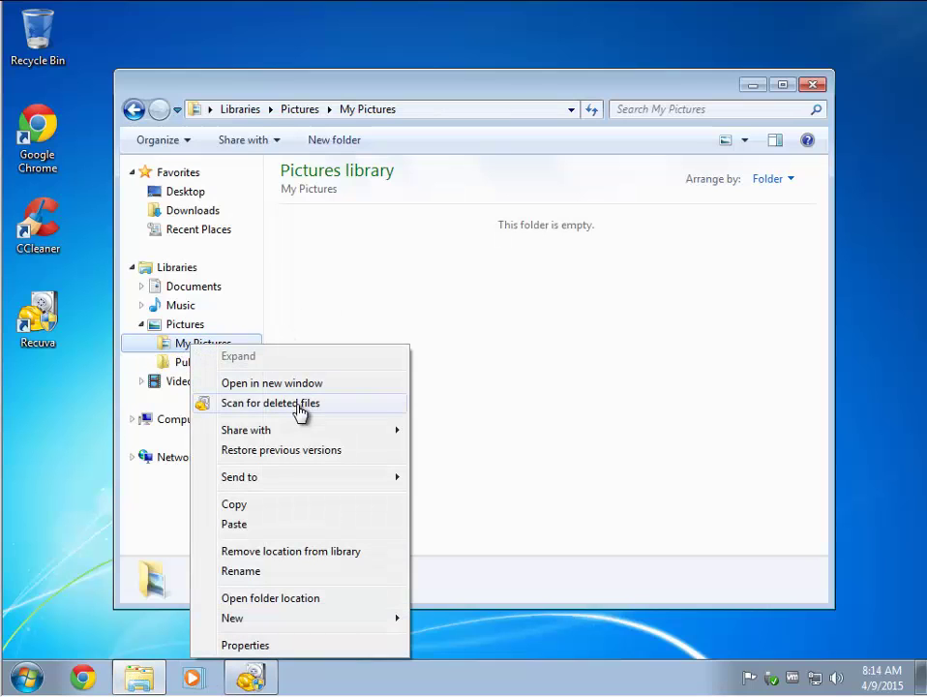
{"action": "left_click", "coordinate": [813, 84]}
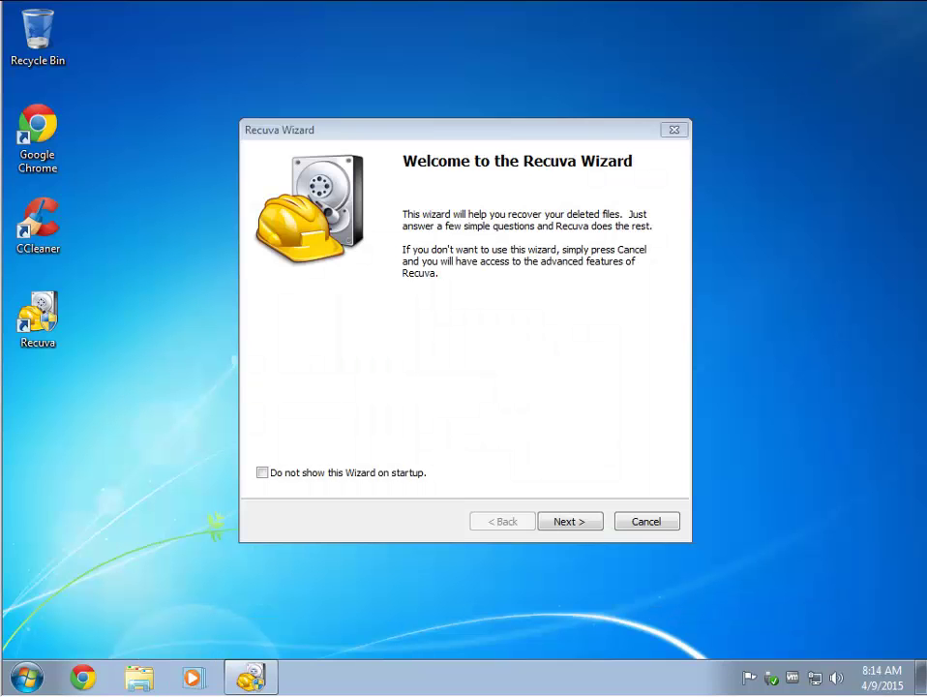
{"action": "right_click", "coordinate": [39, 37]}
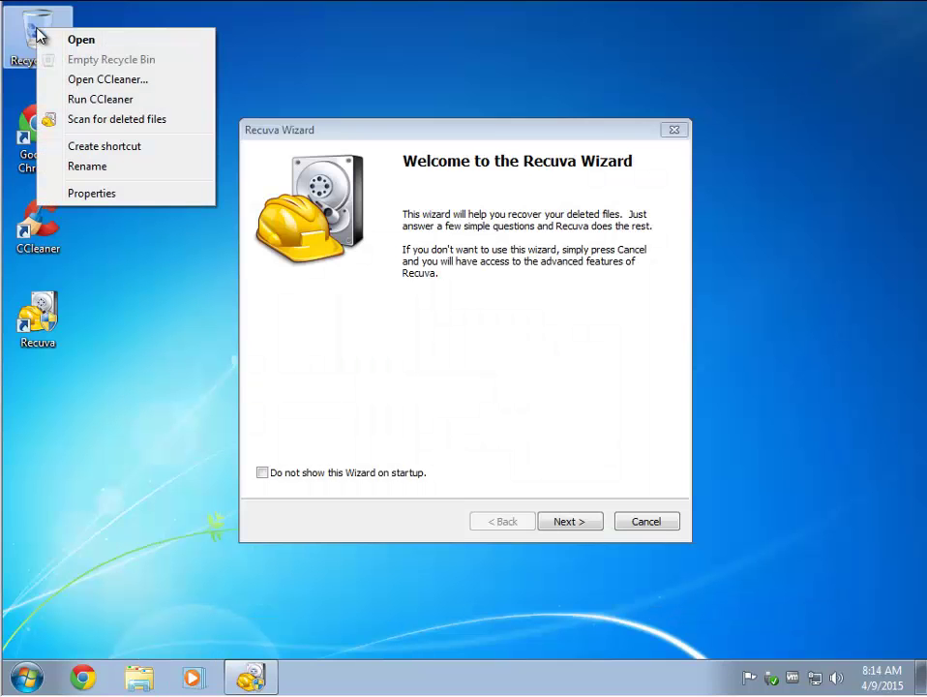
{"action": "left_click", "coordinate": [141, 119]}
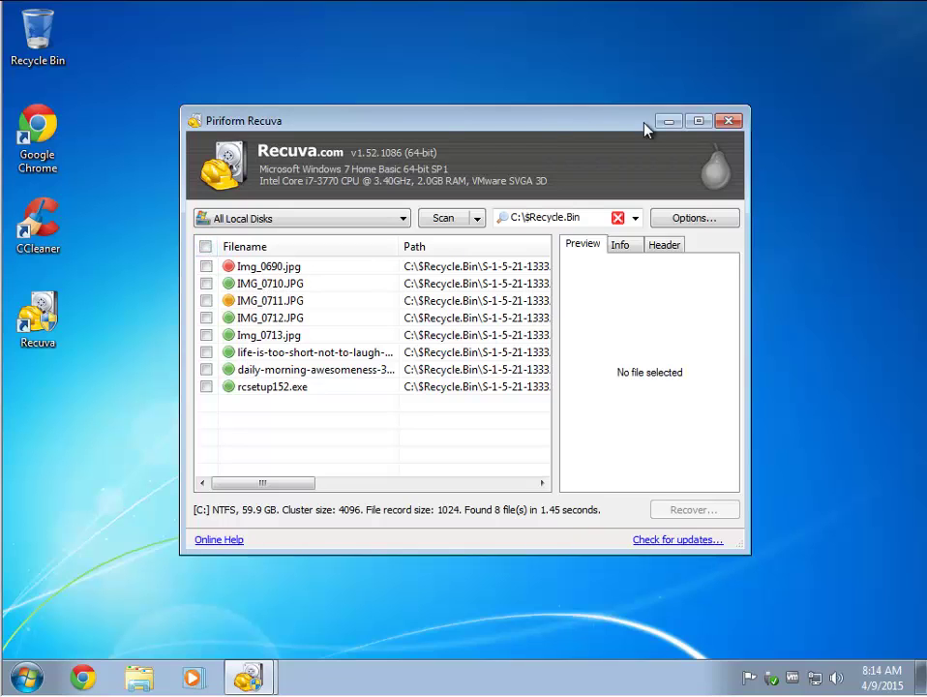
Close the scan results, then choose Pictures as the file type and In the Recycle Bin as the location in the wizard
{"action": "left_click", "coordinate": [730, 122]}
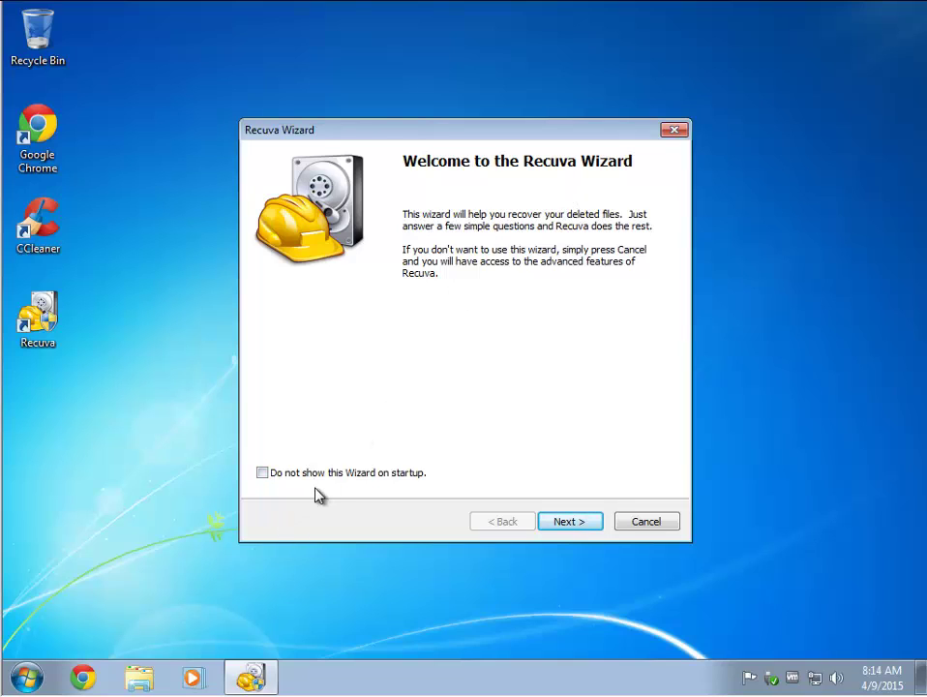
{"action": "left_click", "coordinate": [578, 522]}
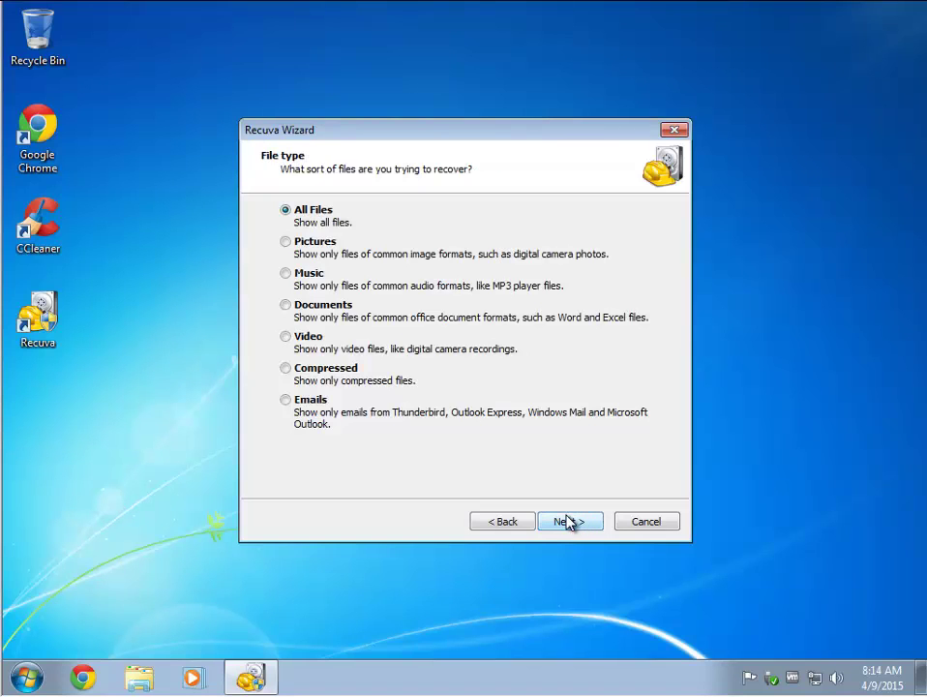
{"action": "left_click", "coordinate": [309, 276]}
{"action": "left_click", "coordinate": [287, 243]}
{"action": "left_click", "coordinate": [563, 524]}
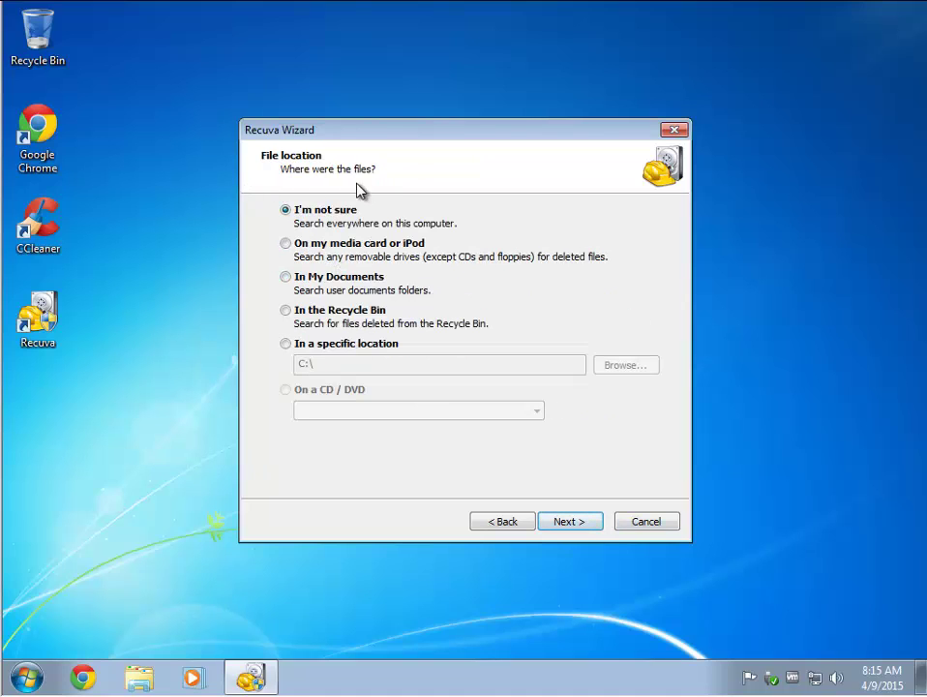
{"action": "left_click", "coordinate": [286, 311]}
Start the search without deep scan, finding 7 deleted pictures on drive C:
{"action": "left_click", "coordinate": [576, 525]}
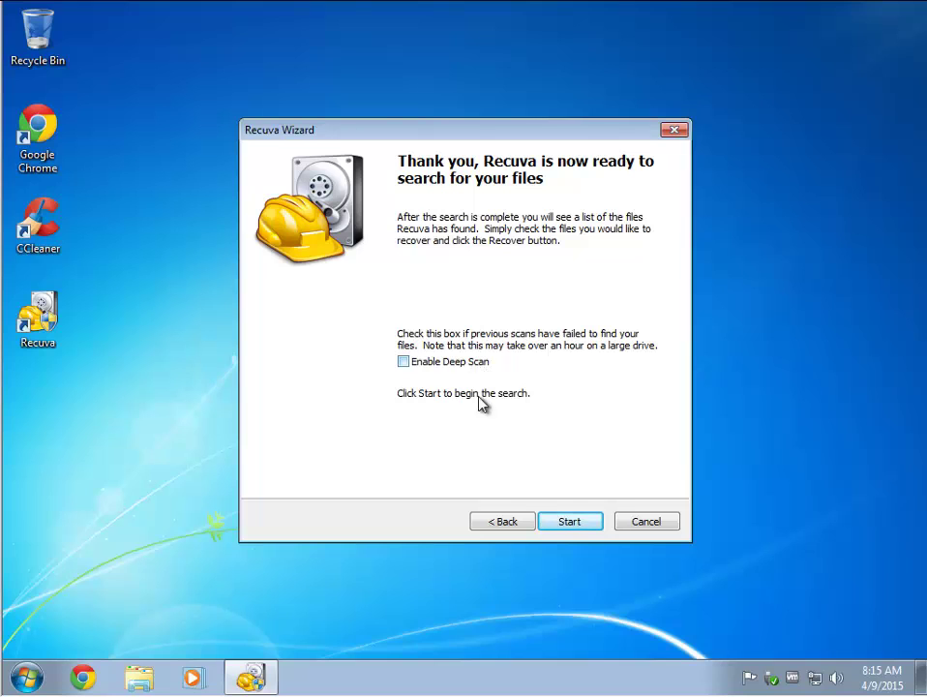
{"action": "left_click", "coordinate": [570, 522]}
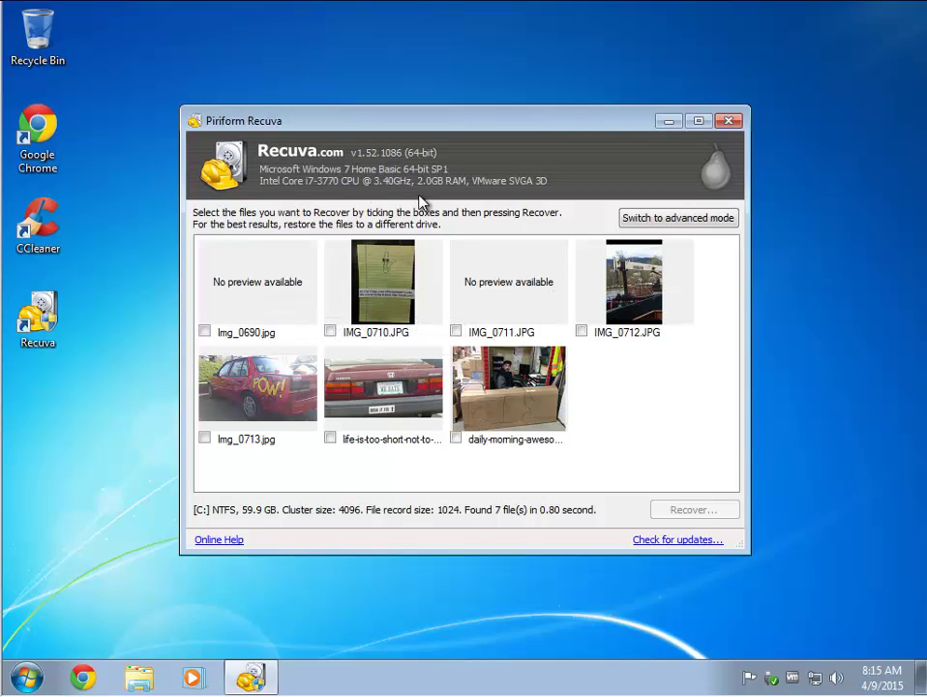
Switch Recuva to advanced mode to list the 7 pictures with their C:\$Recycle.Bin paths
{"action": "left_click", "coordinate": [681, 225]}
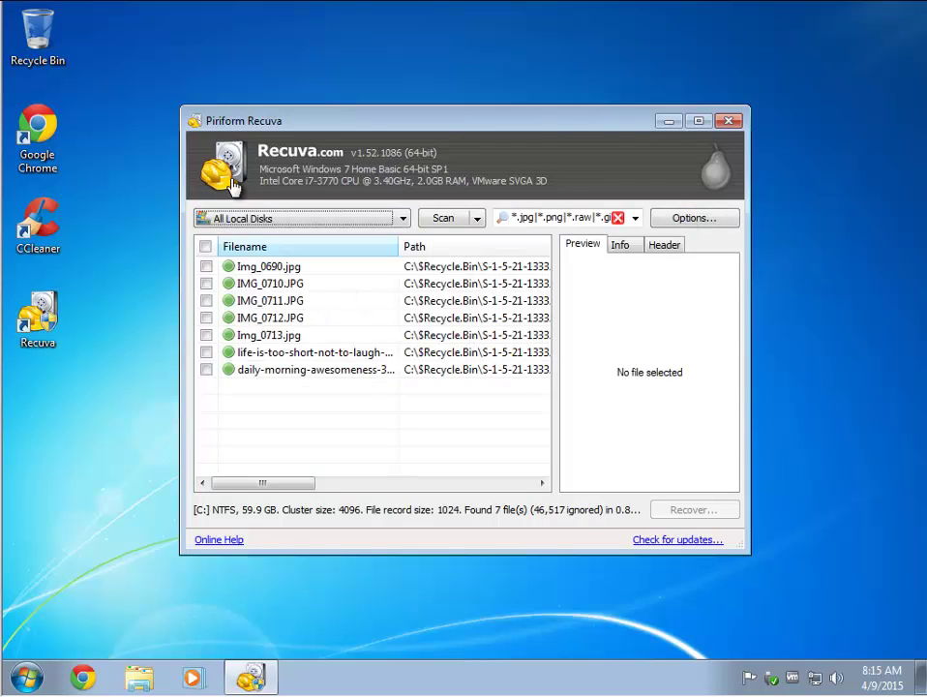
{"action": "right_click", "coordinate": [37, 23]}
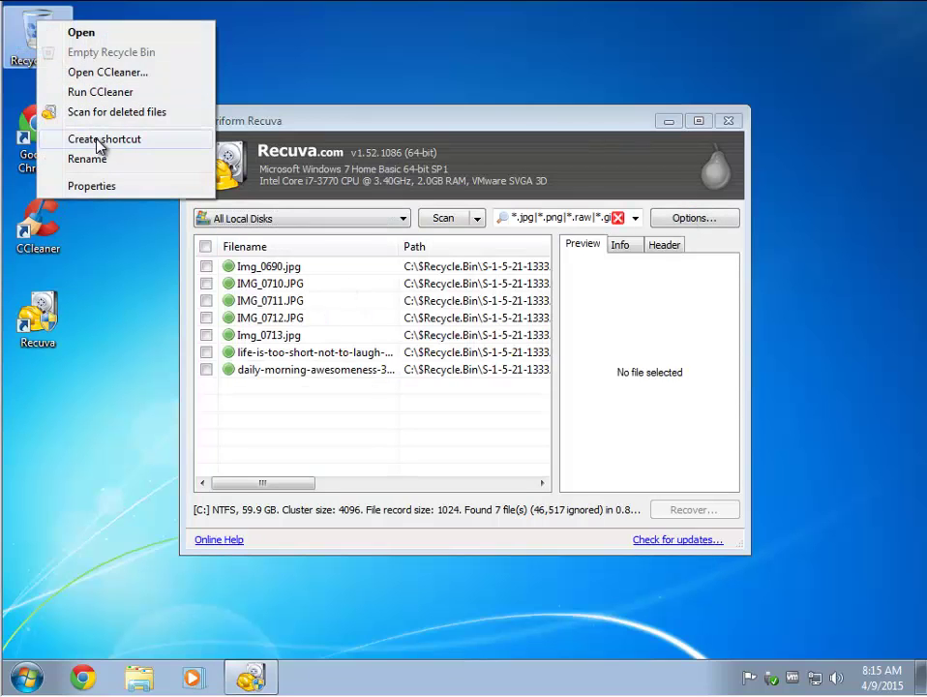
{"action": "left_click", "coordinate": [426, 135]}
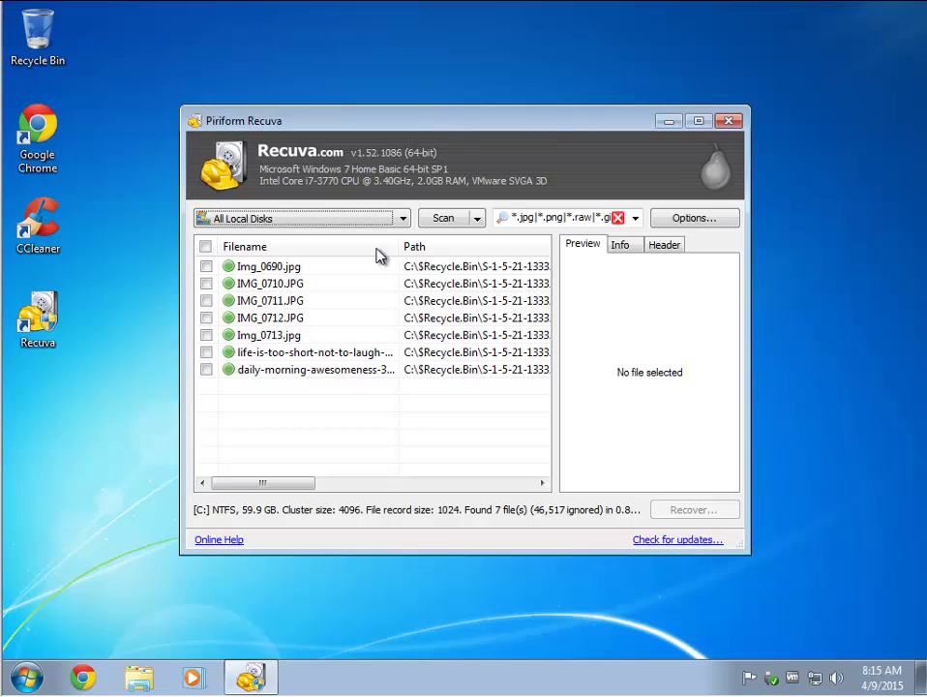
Tick all seven pictures and recover them to Libraries > Pictures > My Pictures, accepting a same-drive restore
{"action": "left_click", "coordinate": [205, 247]}
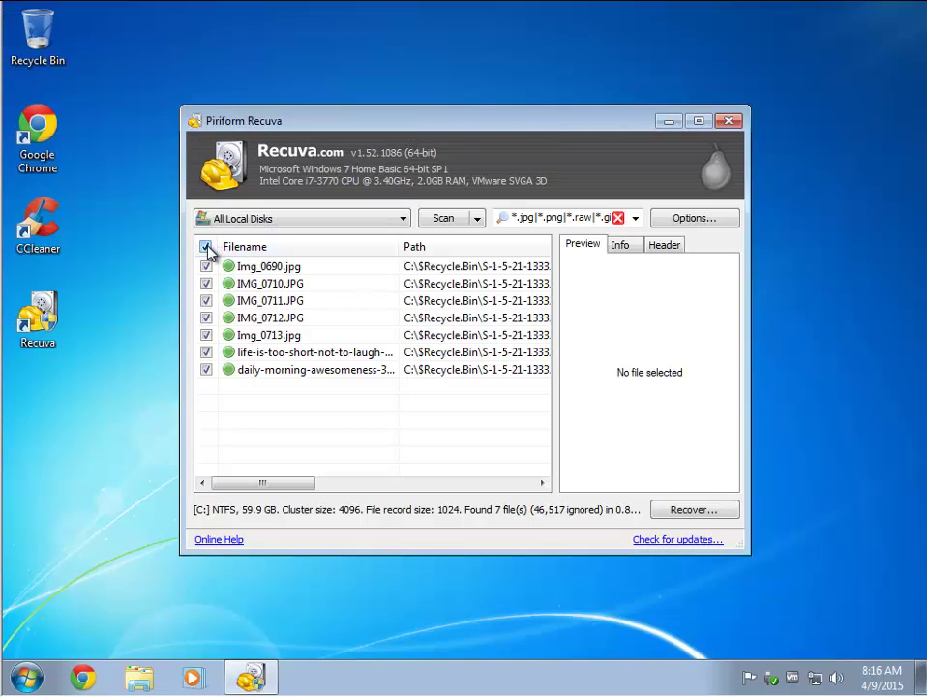
{"action": "left_click", "coordinate": [695, 509]}
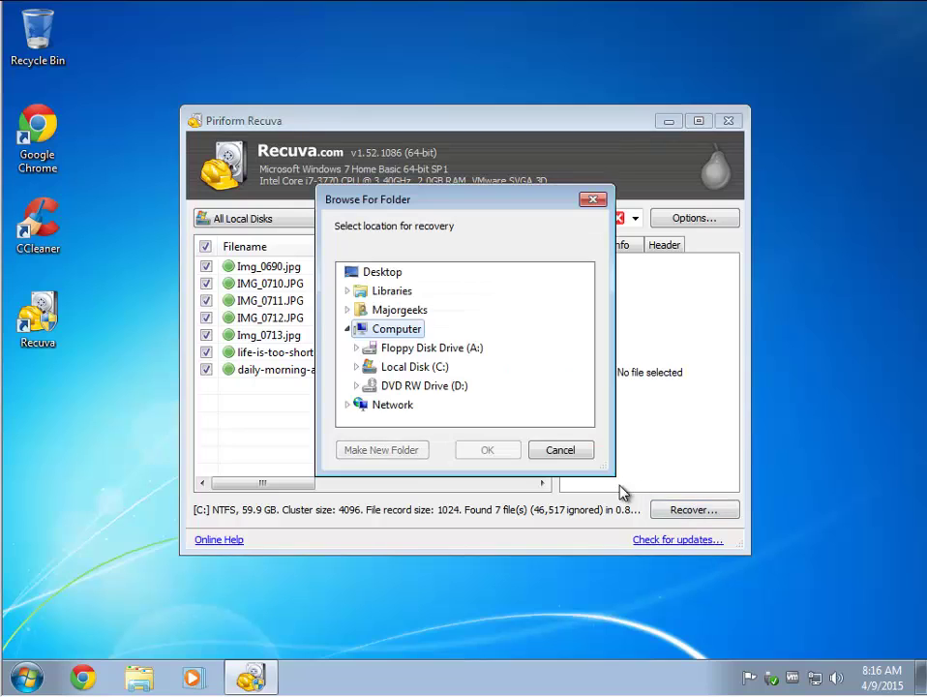
{"action": "left_click", "coordinate": [348, 291]}
{"action": "left_click", "coordinate": [404, 349]}
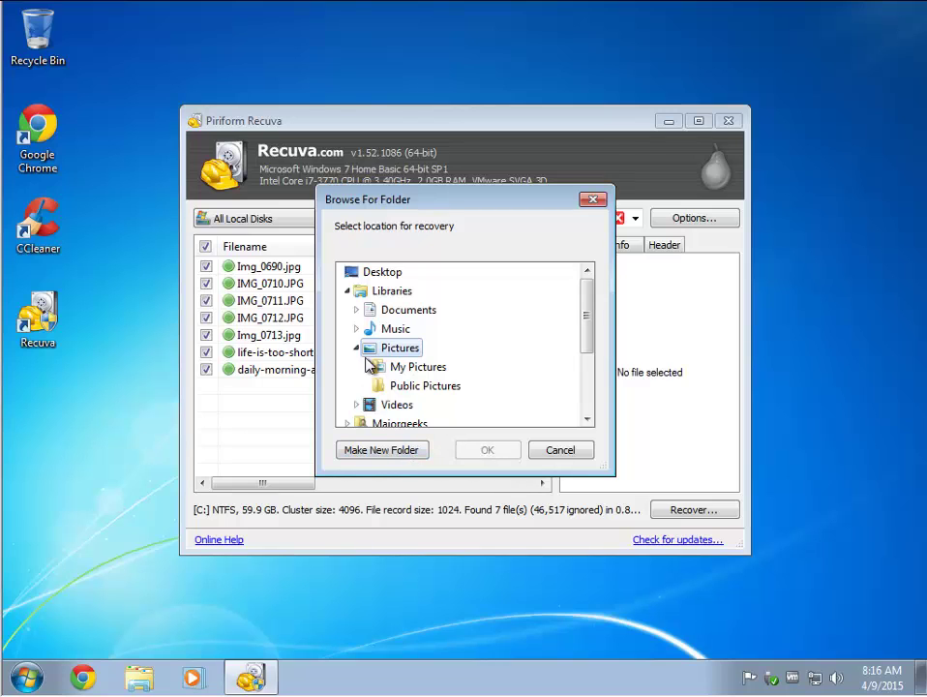
{"action": "left_click", "coordinate": [418, 373]}
{"action": "left_click", "coordinate": [487, 450]}
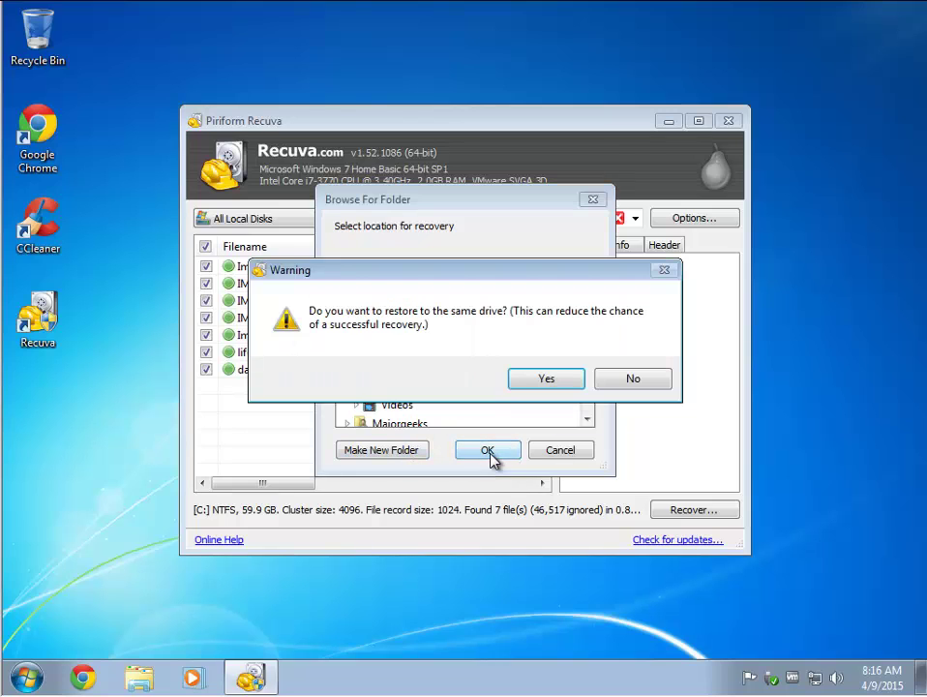
{"action": "left_click", "coordinate": [542, 383]}
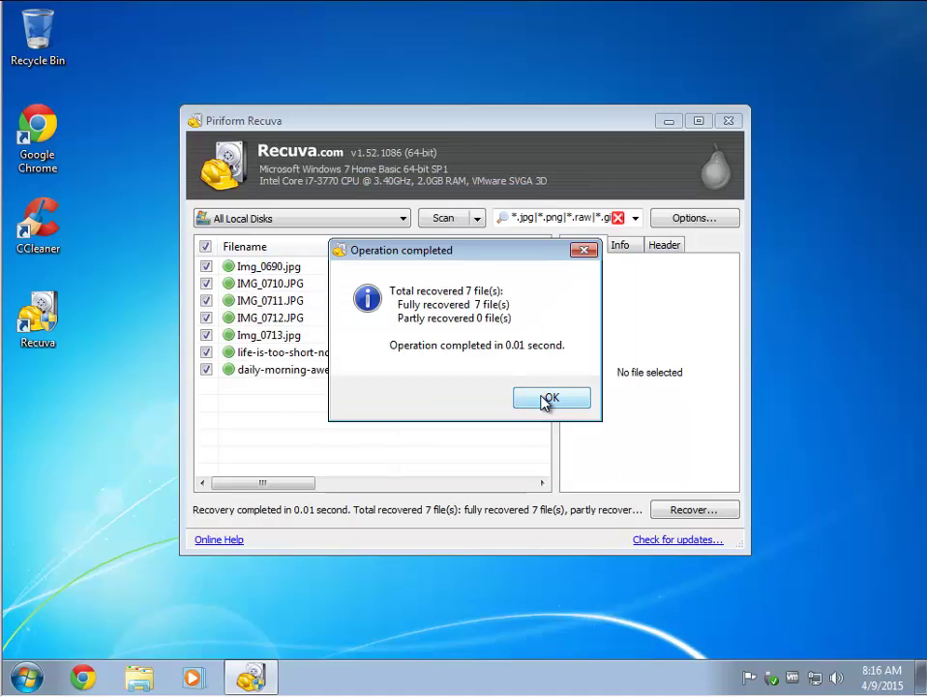
Dismiss the recovery summary and show the Pictures library in Windows Explorer
{"action": "left_click", "coordinate": [547, 399]}
{"action": "left_click", "coordinate": [141, 678]}
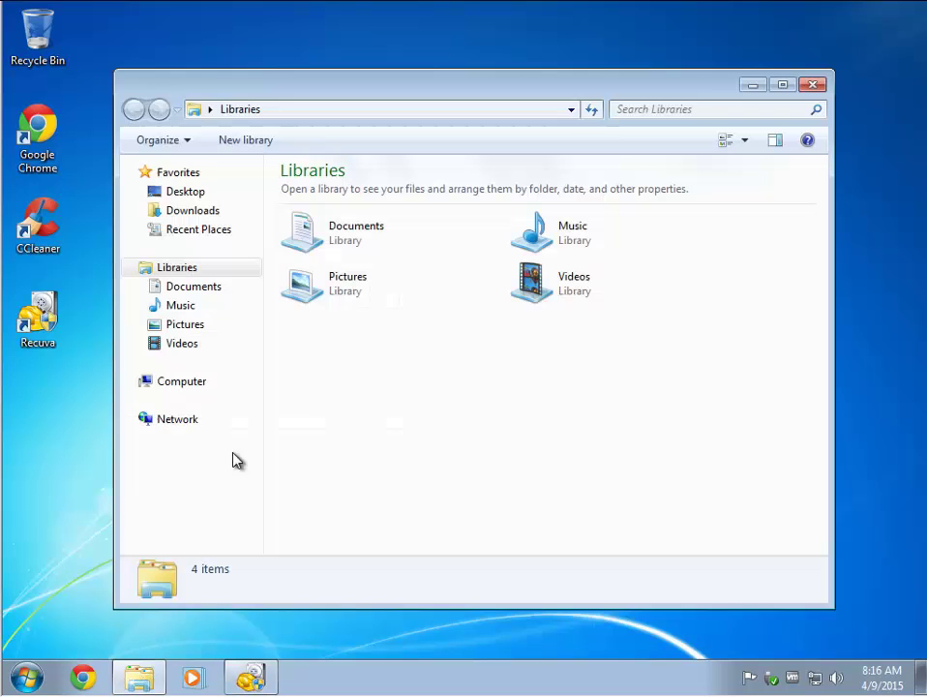
{"action": "left_click", "coordinate": [193, 325]}
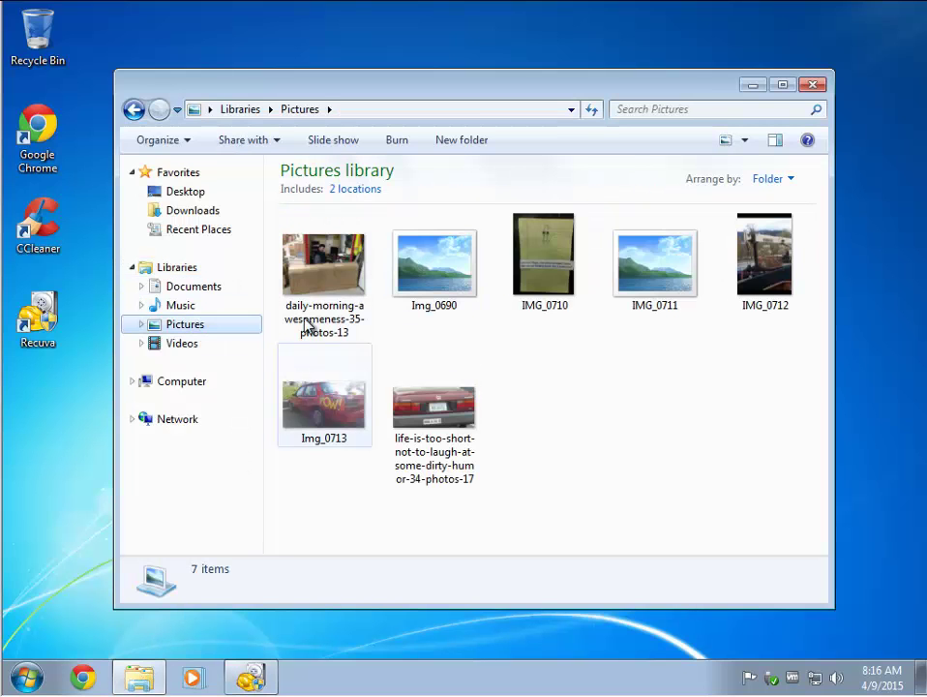
Open Img_0690 and IMG_0711 in Photo Viewer, closing the viewer after each
{"action": "left_click", "coordinate": [454, 287]}
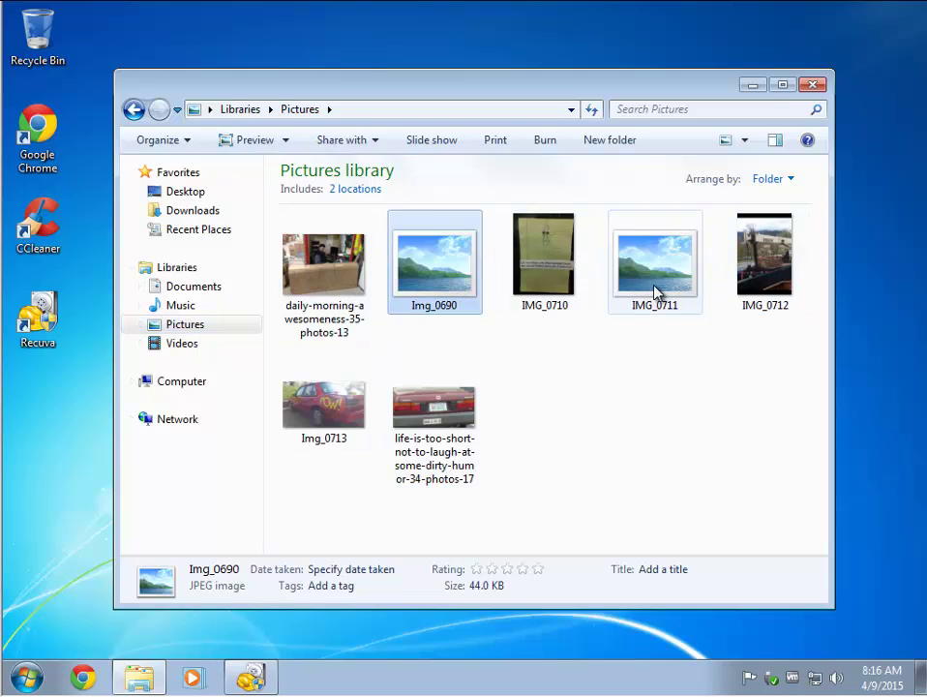
{"action": "double_click", "coordinate": [440, 269]}
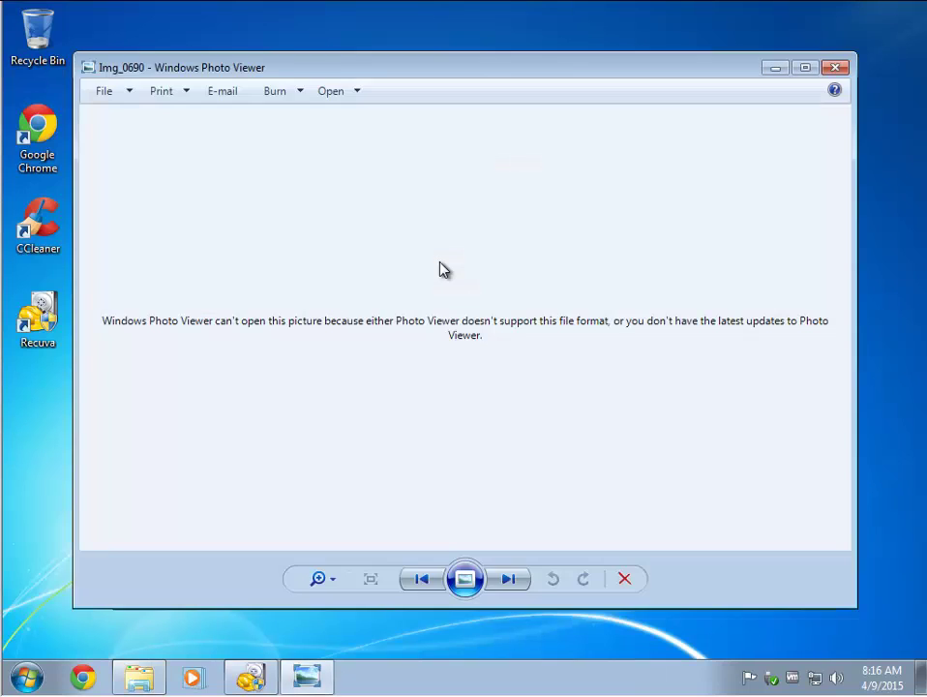
{"action": "left_click", "coordinate": [836, 67]}
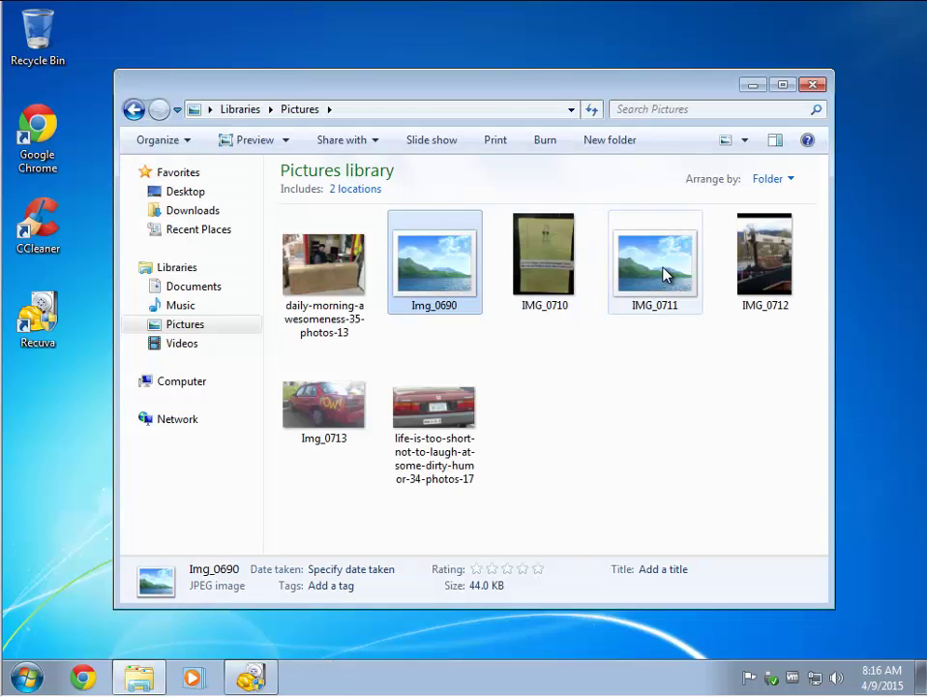
{"action": "double_click", "coordinate": [666, 271]}
{"action": "left_click", "coordinate": [832, 69]}
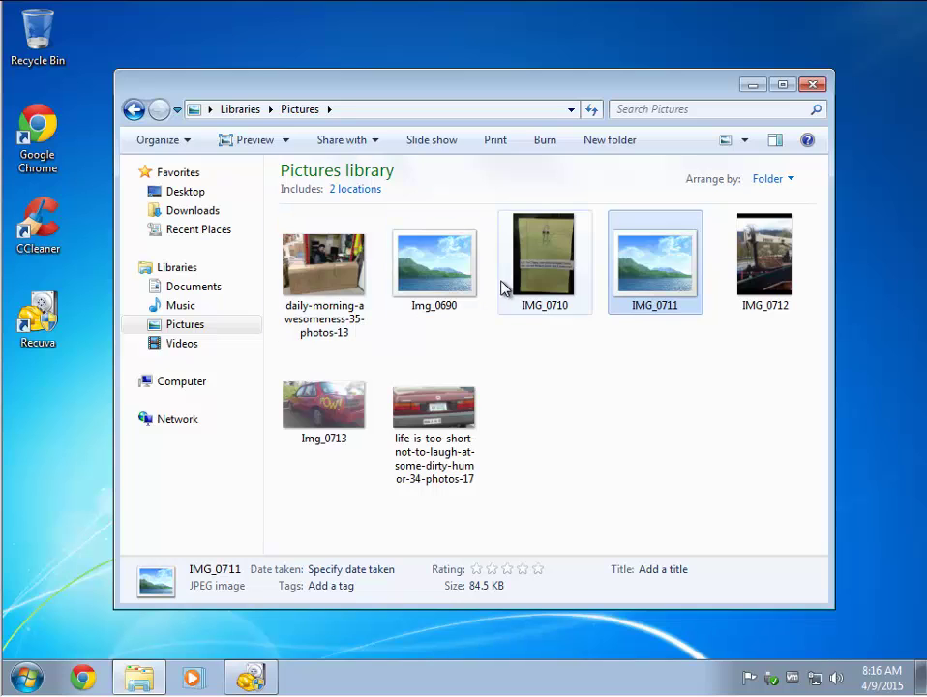
{"action": "mouse_move", "coordinate": [502, 287]}
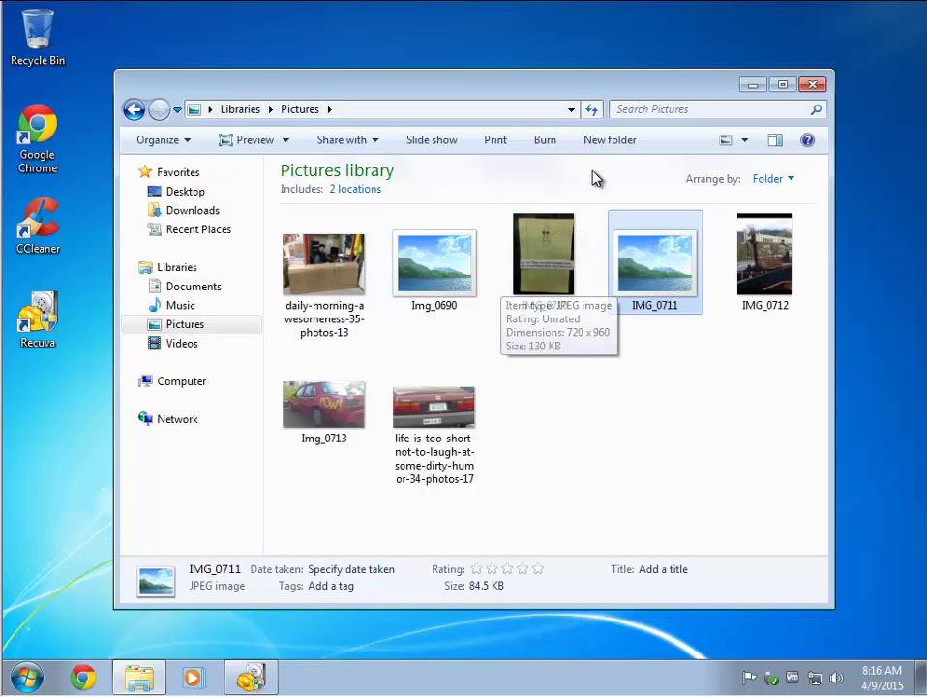
{"action": "left_click", "coordinate": [822, 84]}
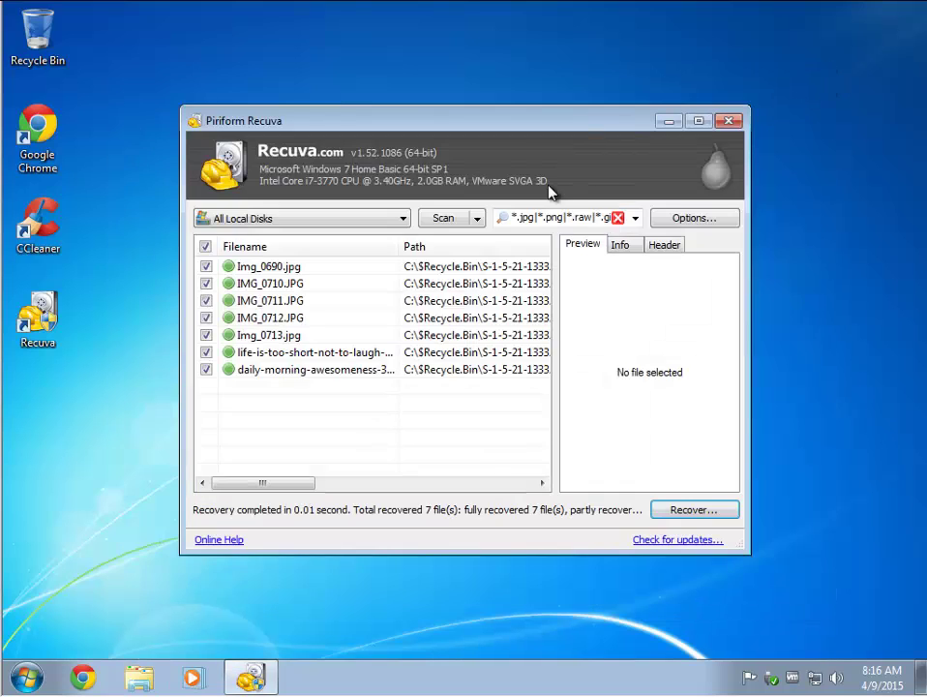